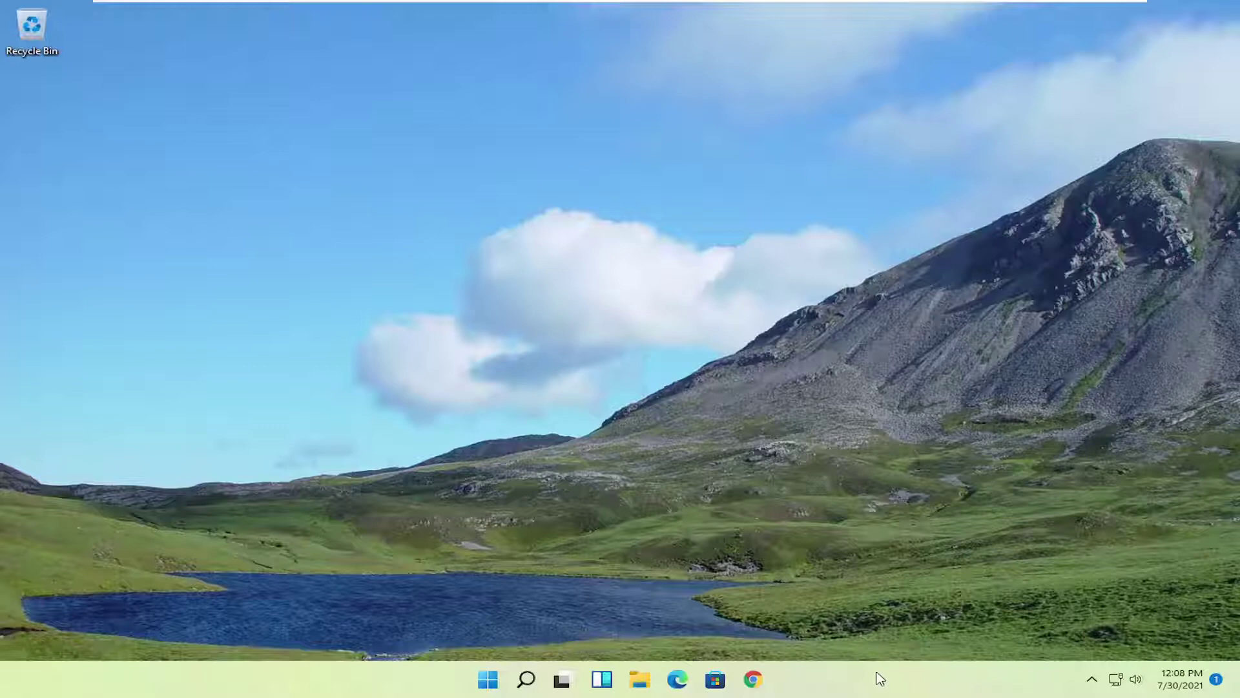
Step: Open Task Manager's Startup tab and inspect the Microsoft OneDrive entry
right_click(488, 679)
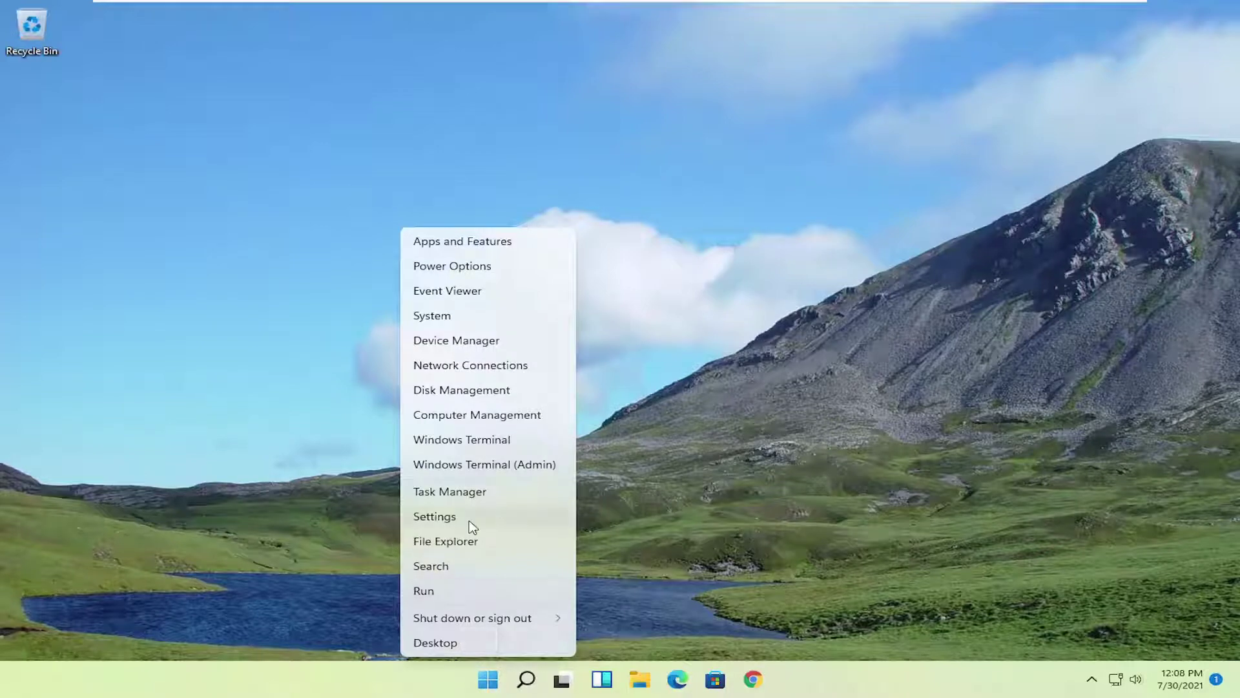
left_click(441, 490)
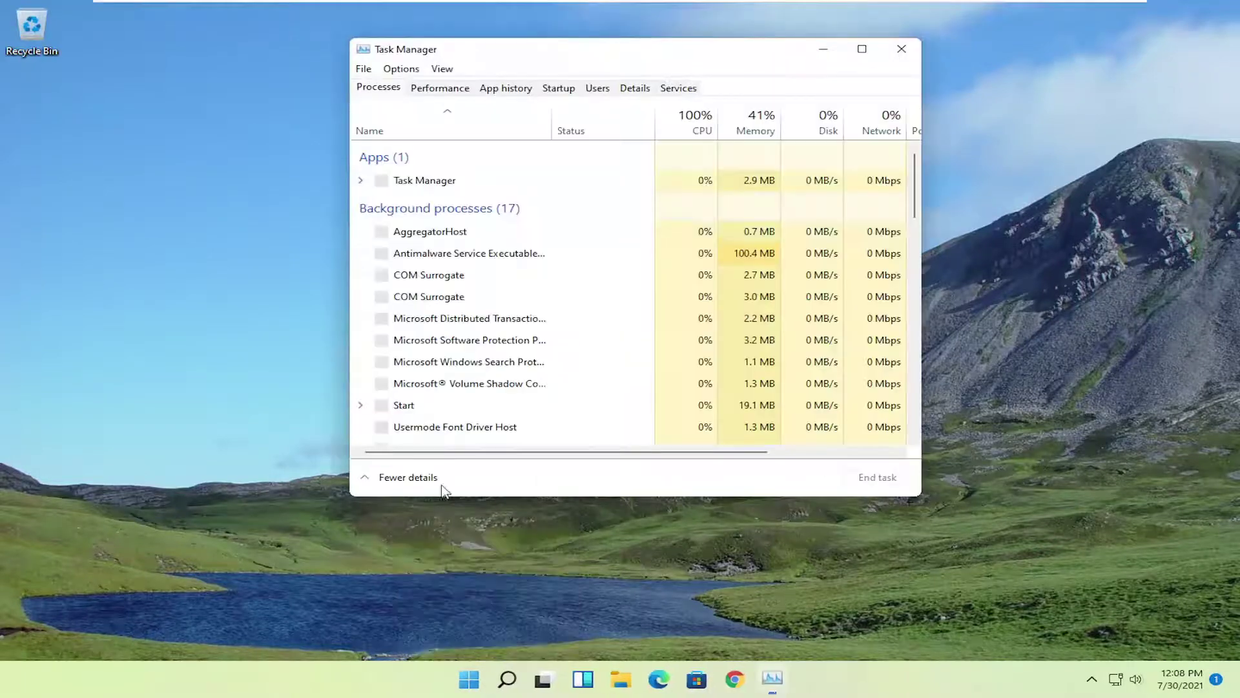
left_click(567, 89)
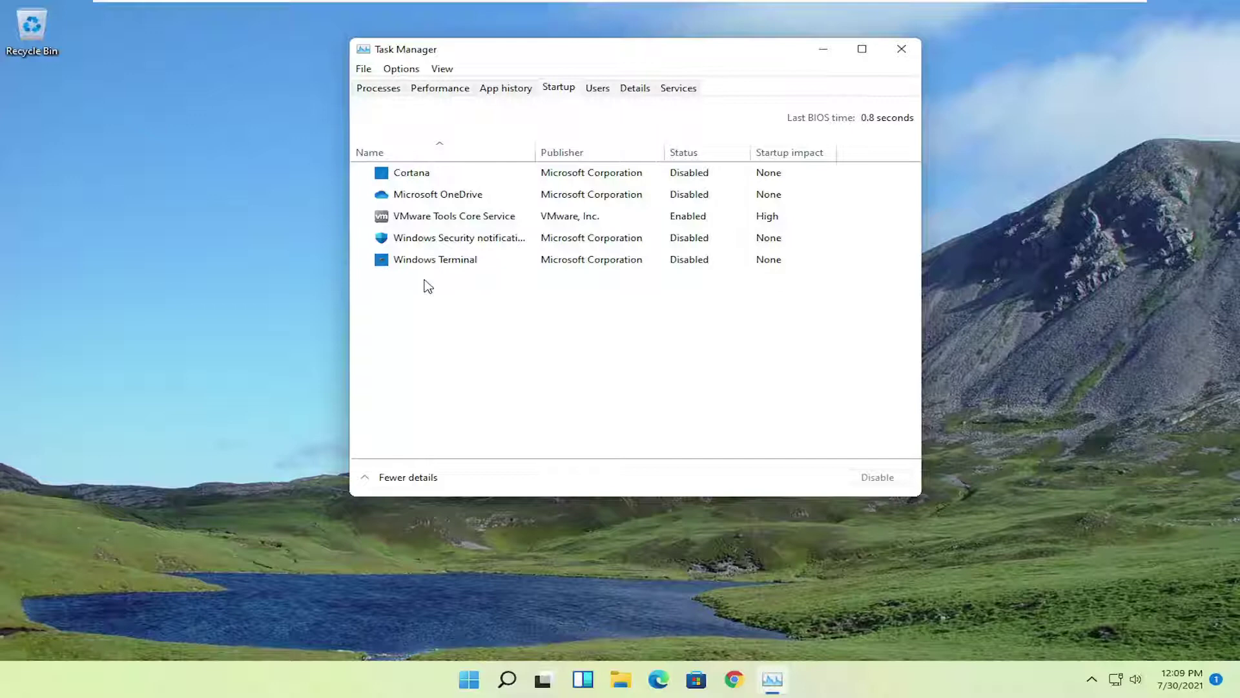
left_click(426, 199)
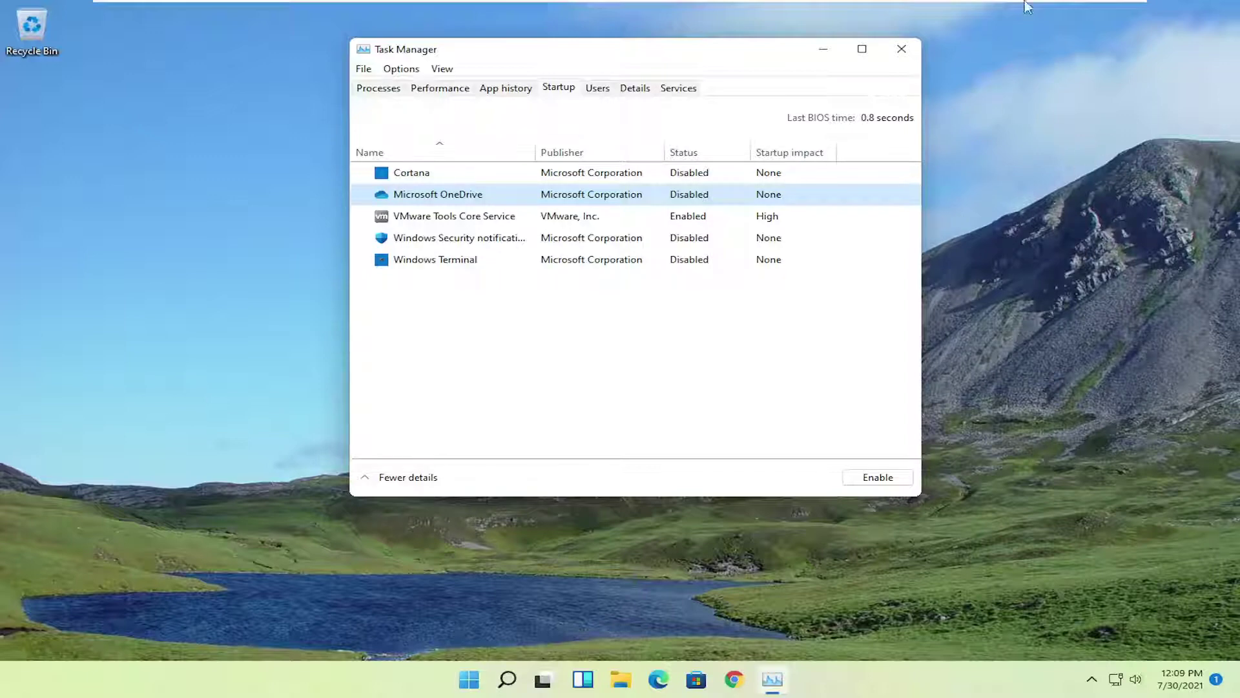
Step: Close Task Manager and open Control Panel from Windows search
left_click(903, 52)
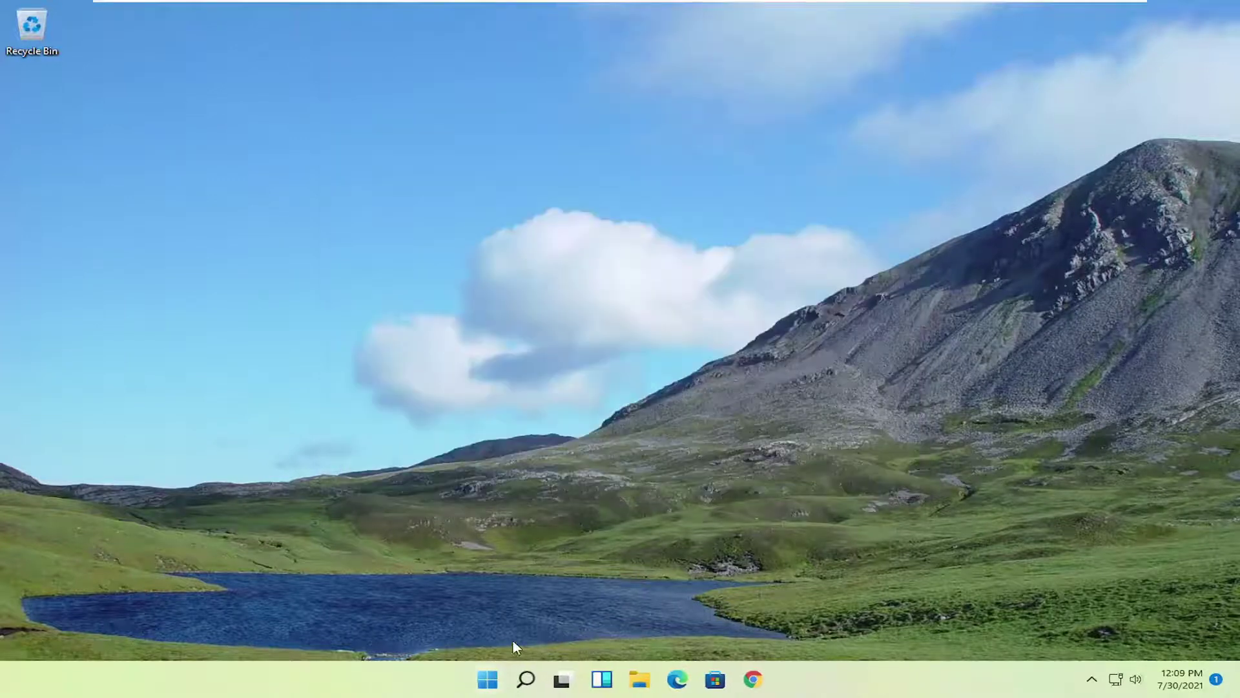
left_click(523, 681)
type("contr")
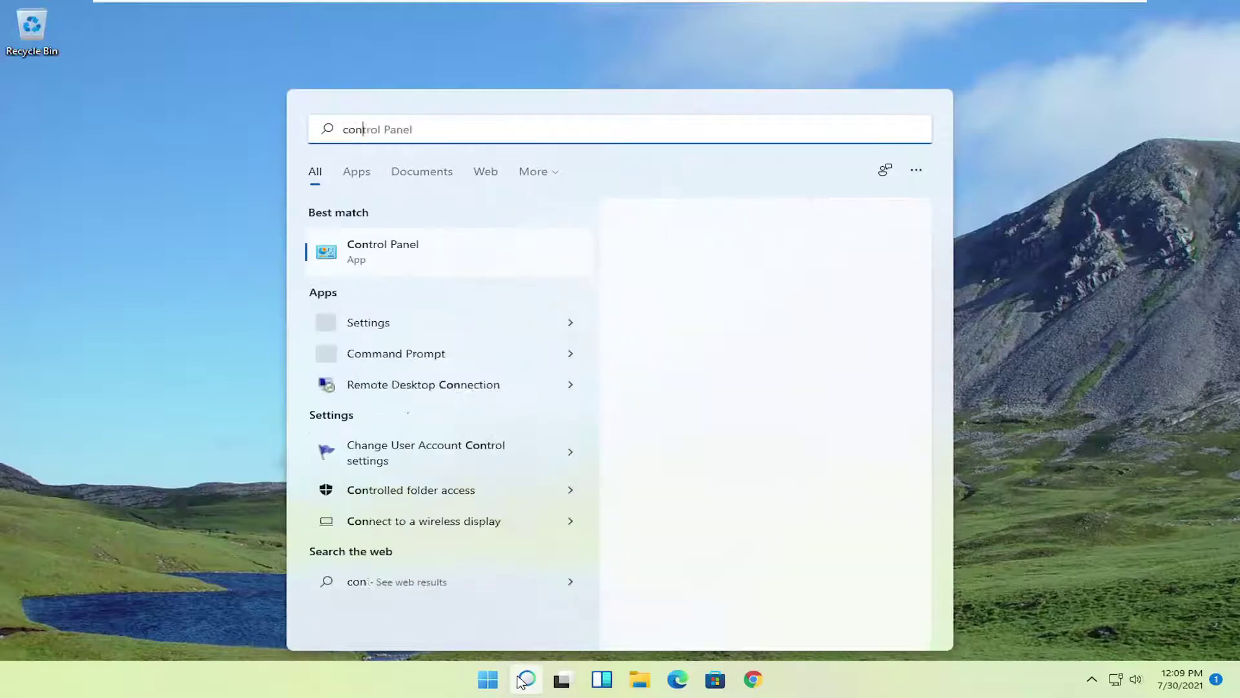
type("ol pane")
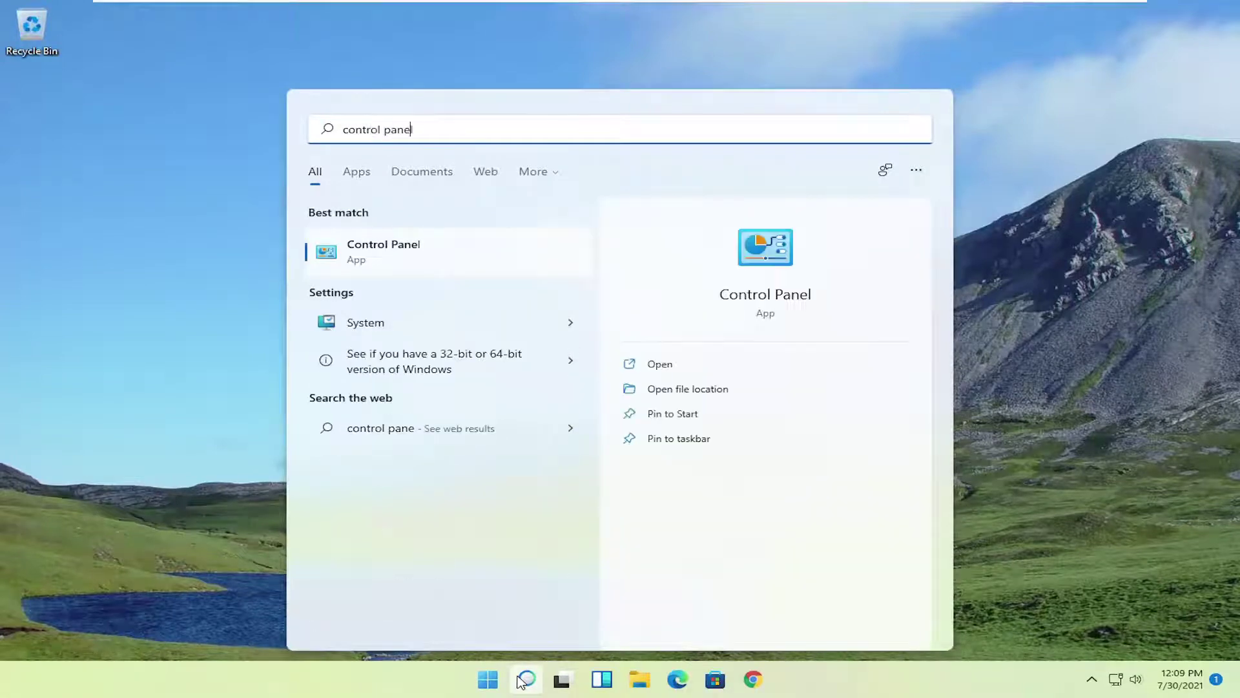
type("l")
left_click(363, 257)
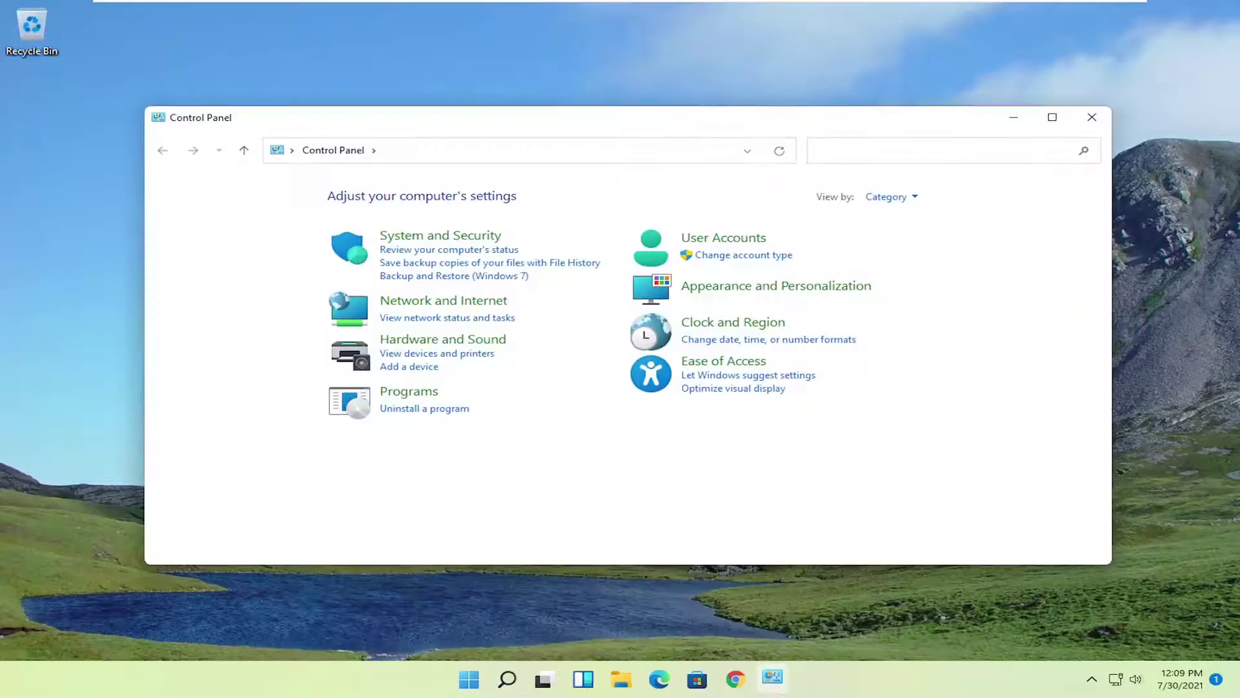
Step: View Control Panel items as Large icons and go to Power Options
left_click(887, 198)
left_click(891, 239)
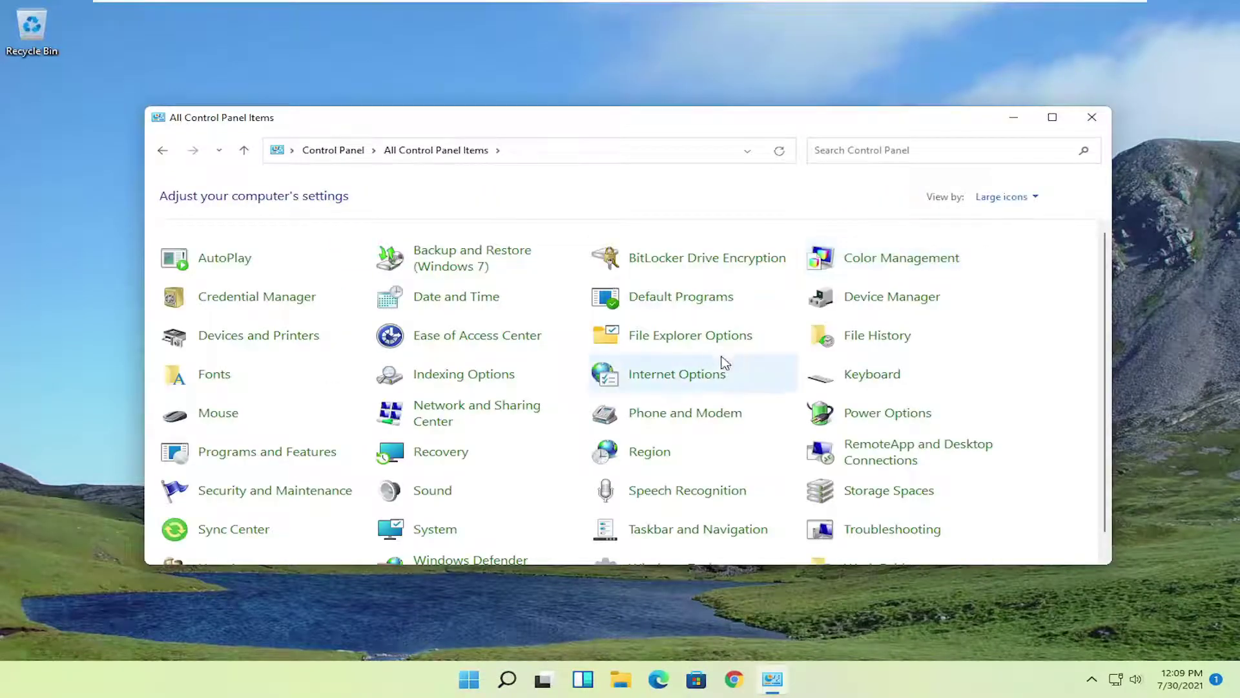
scroll(737, 369, "down", 1)
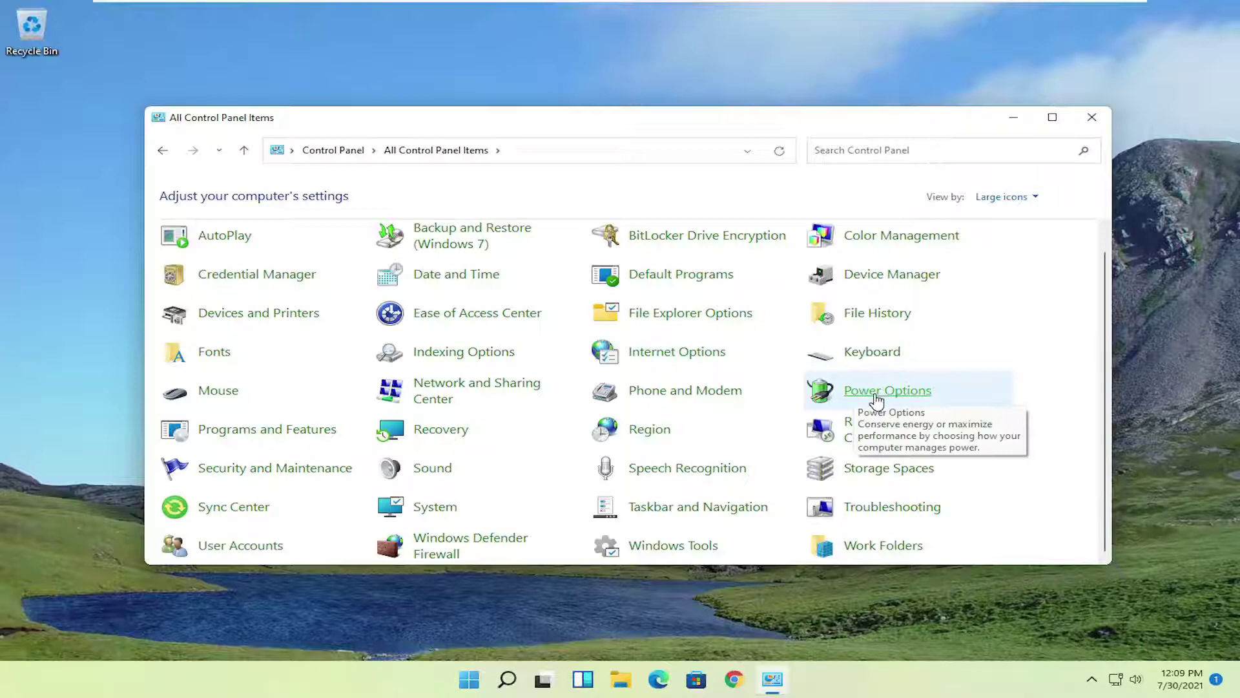
left_click(876, 400)
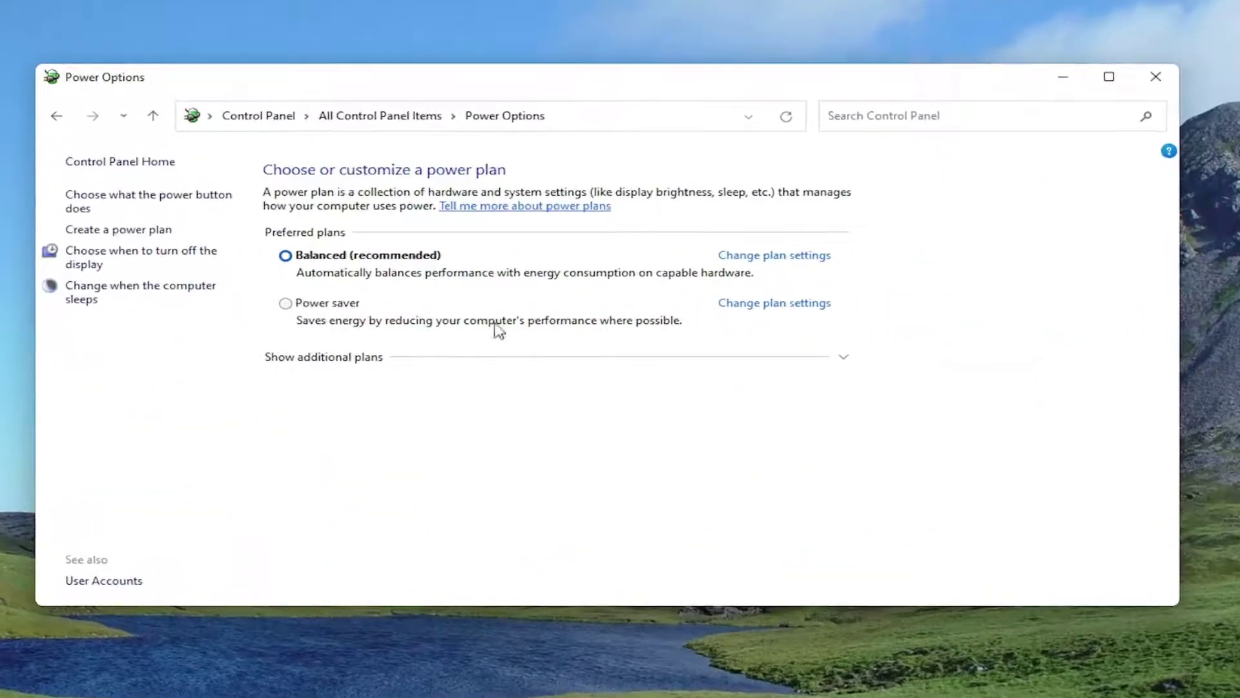
Step: Activate the hidden High performance plan, then close the Power Options window
left_click(365, 364)
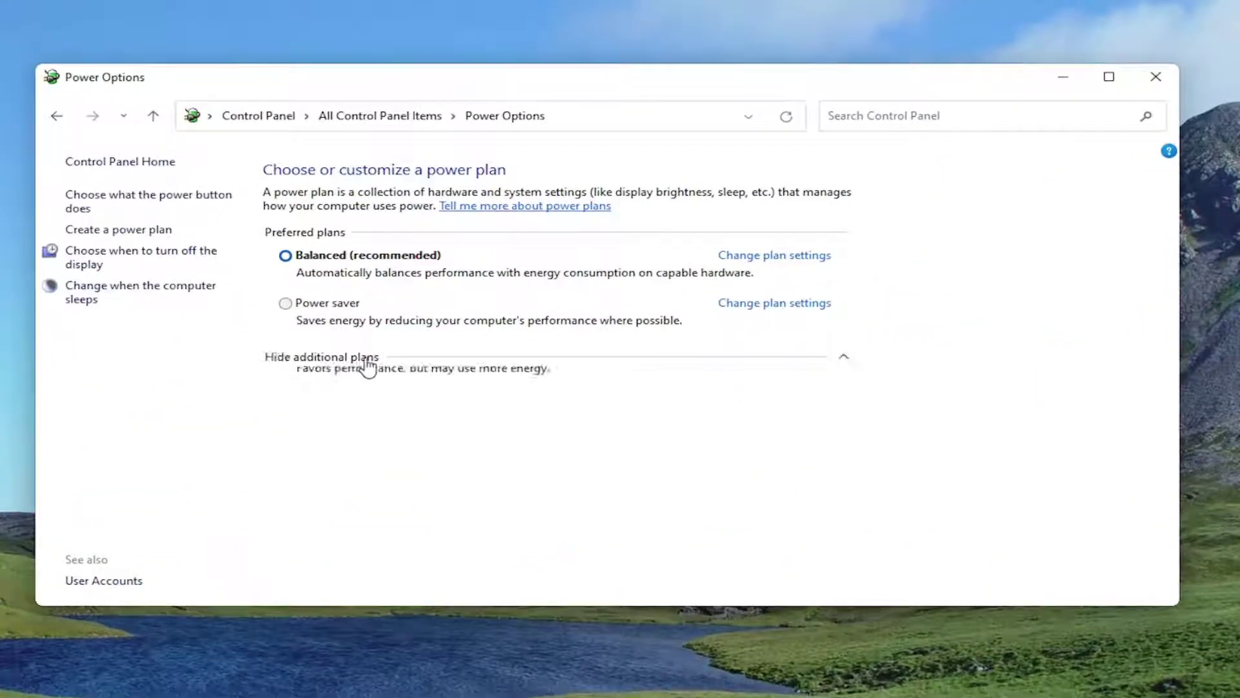
left_click(286, 384)
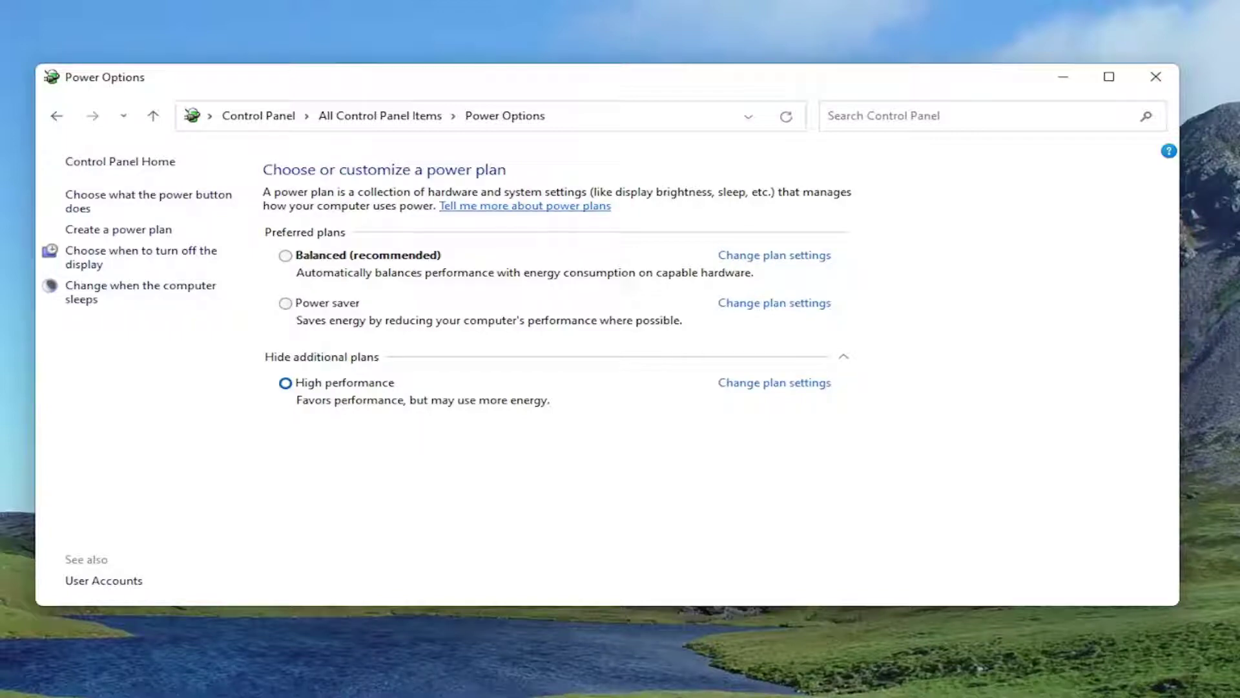
left_click(1153, 77)
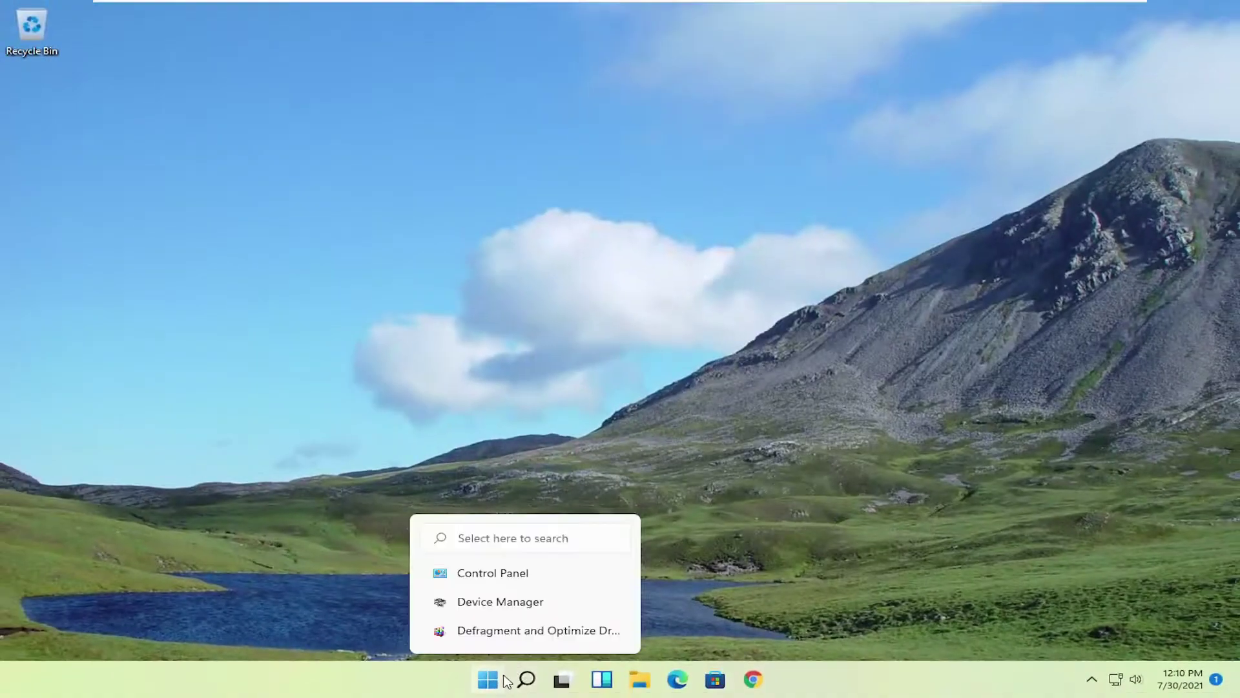
Step: Open Device Manager and start Update driver for VMware SVGA 3D under Display adapters
left_click(489, 680)
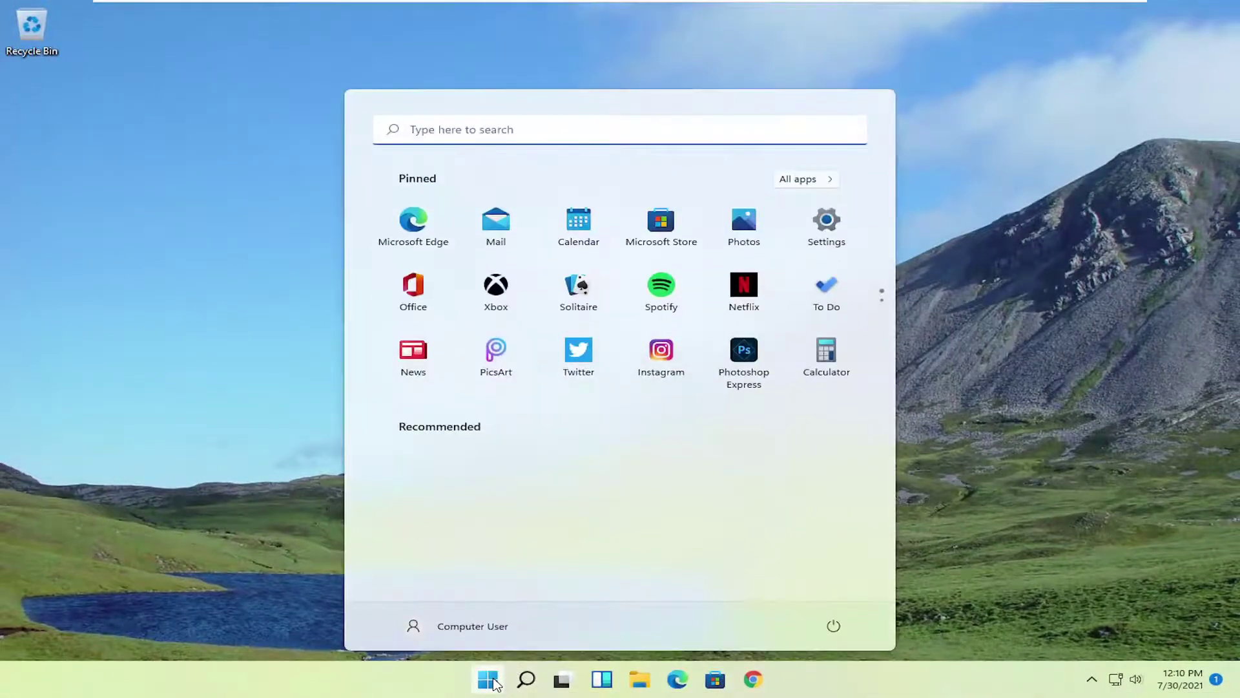
type("device ")
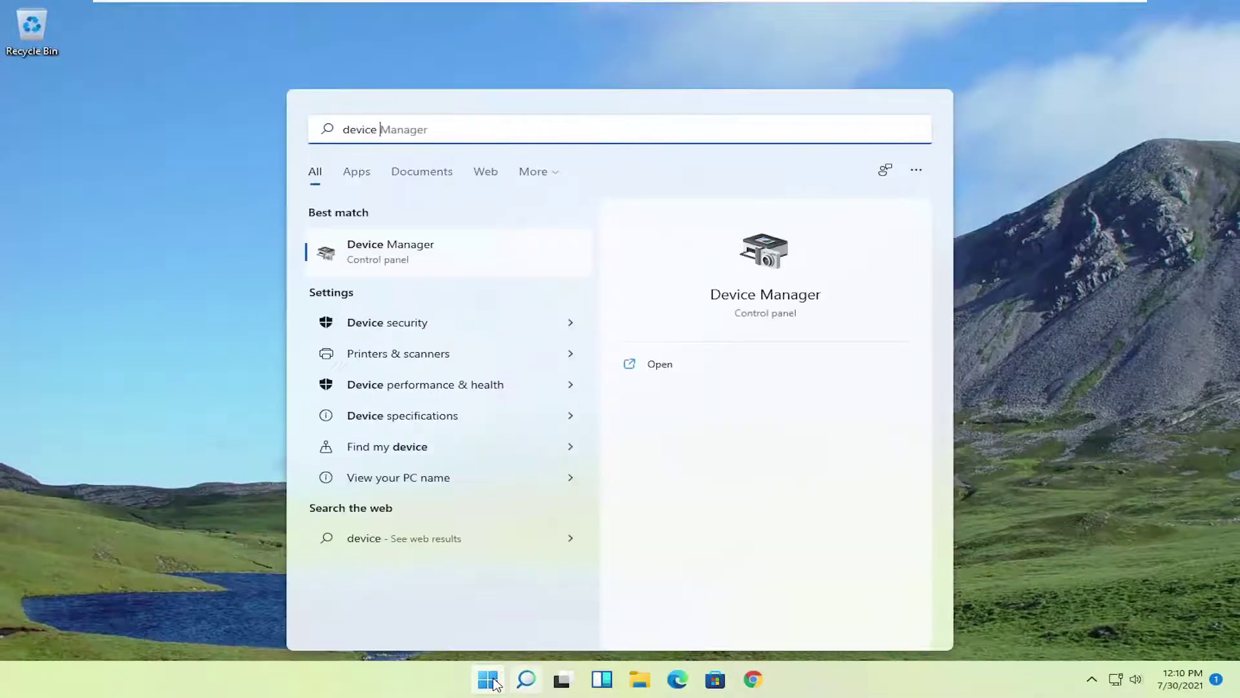
type("manager")
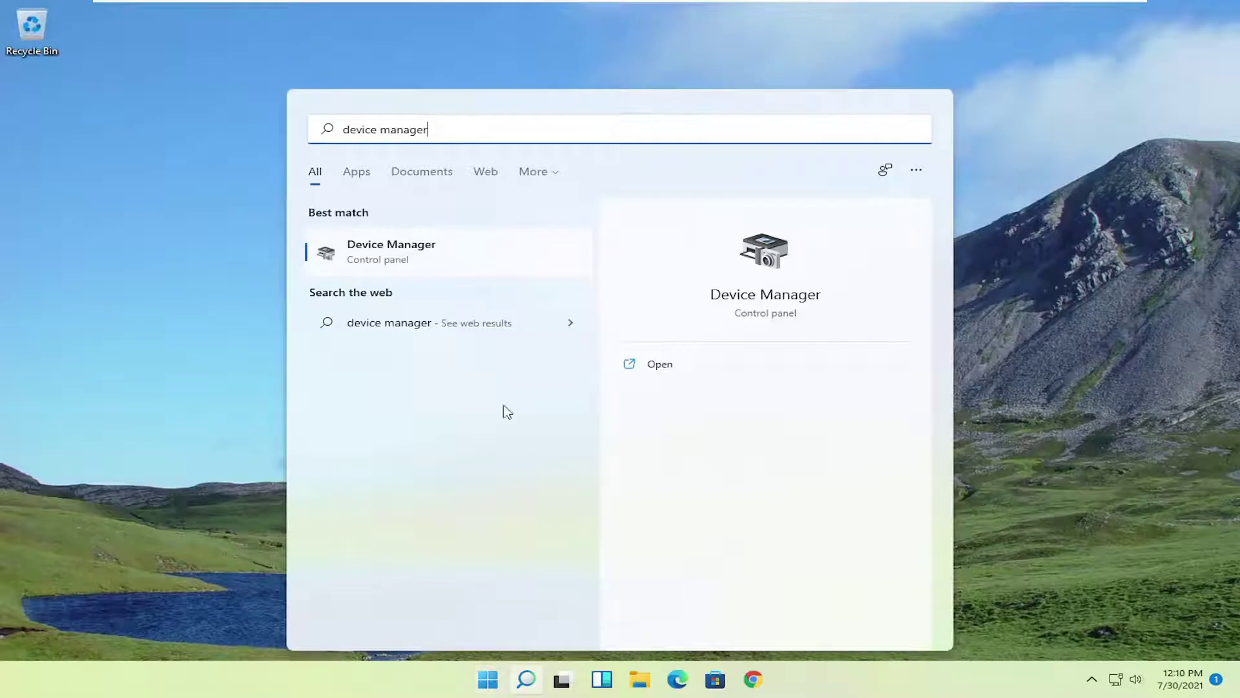
left_click(417, 254)
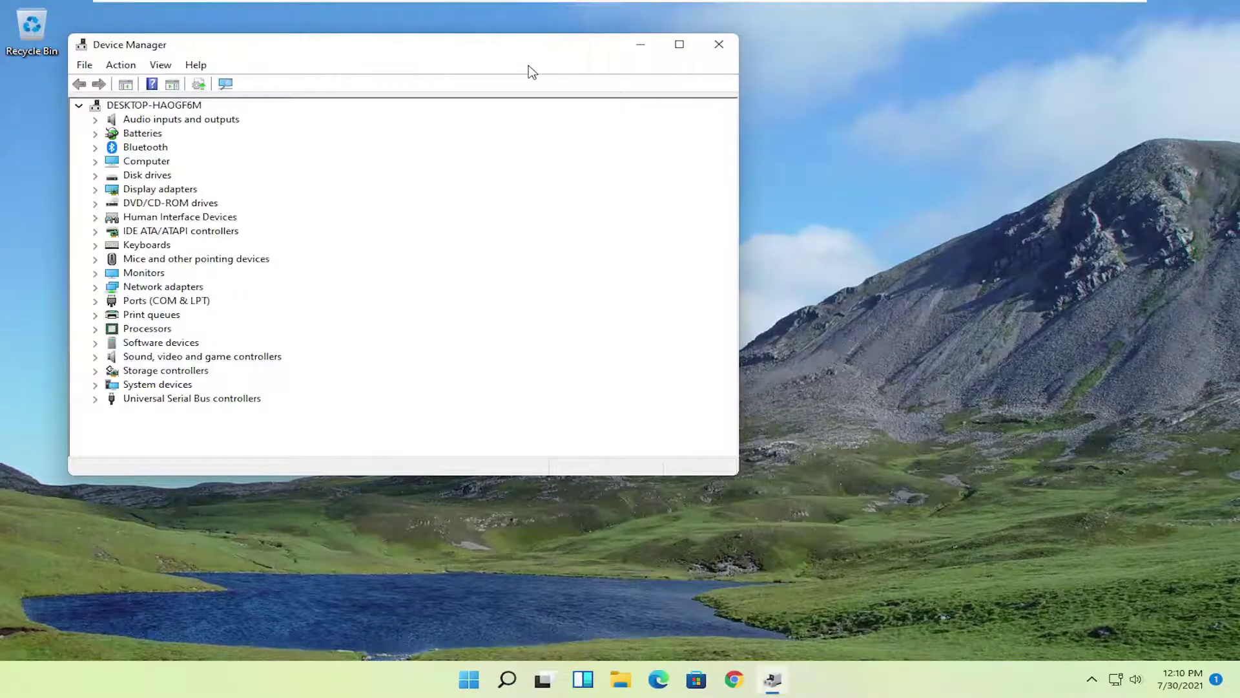
left_click_drag(528, 68, 751, 101)
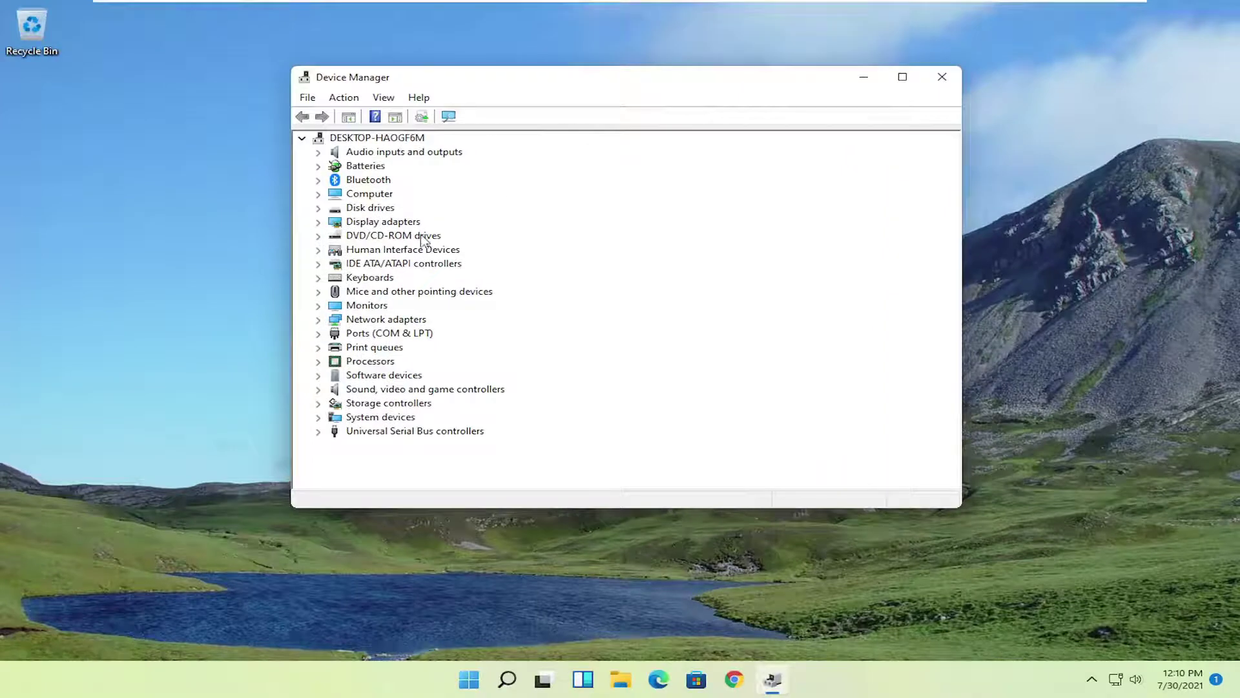
double_click(395, 223)
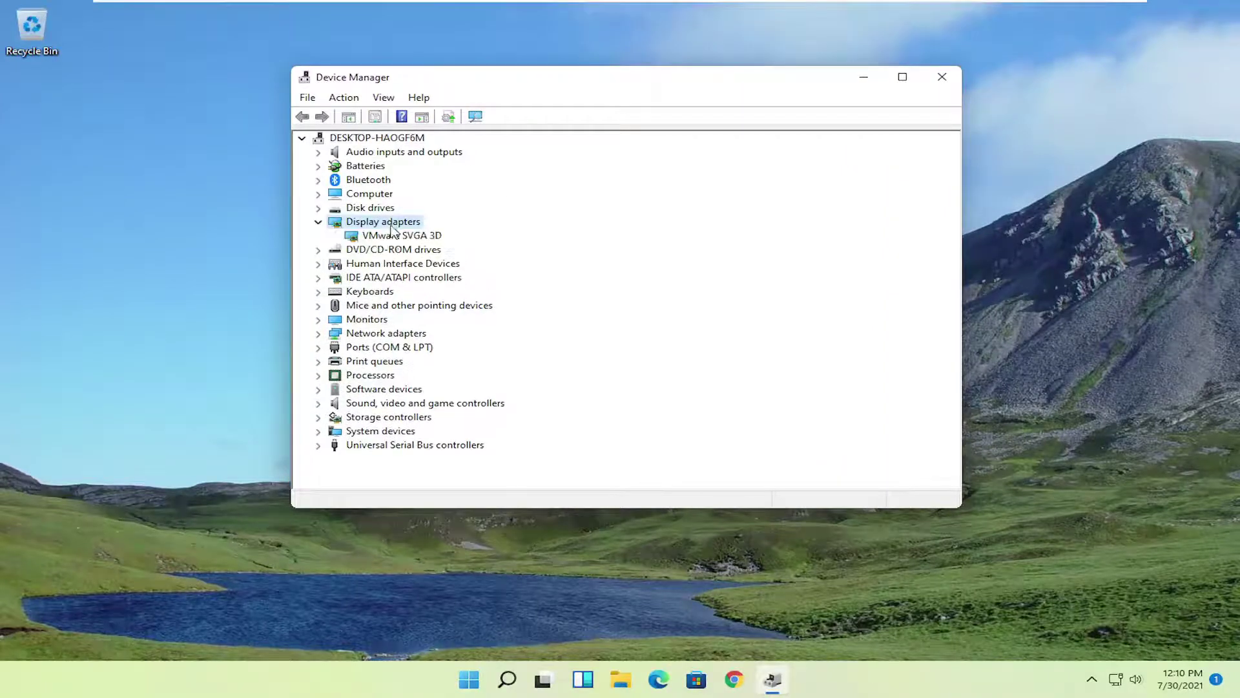
right_click(393, 237)
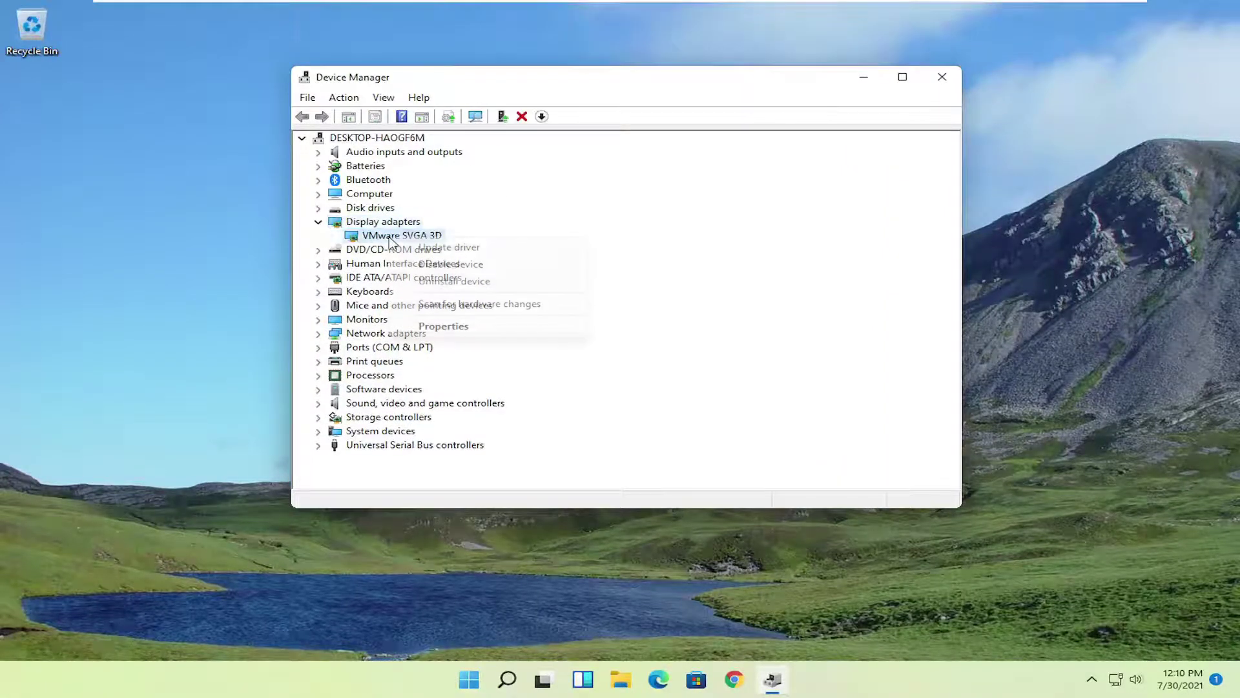
left_click(450, 249)
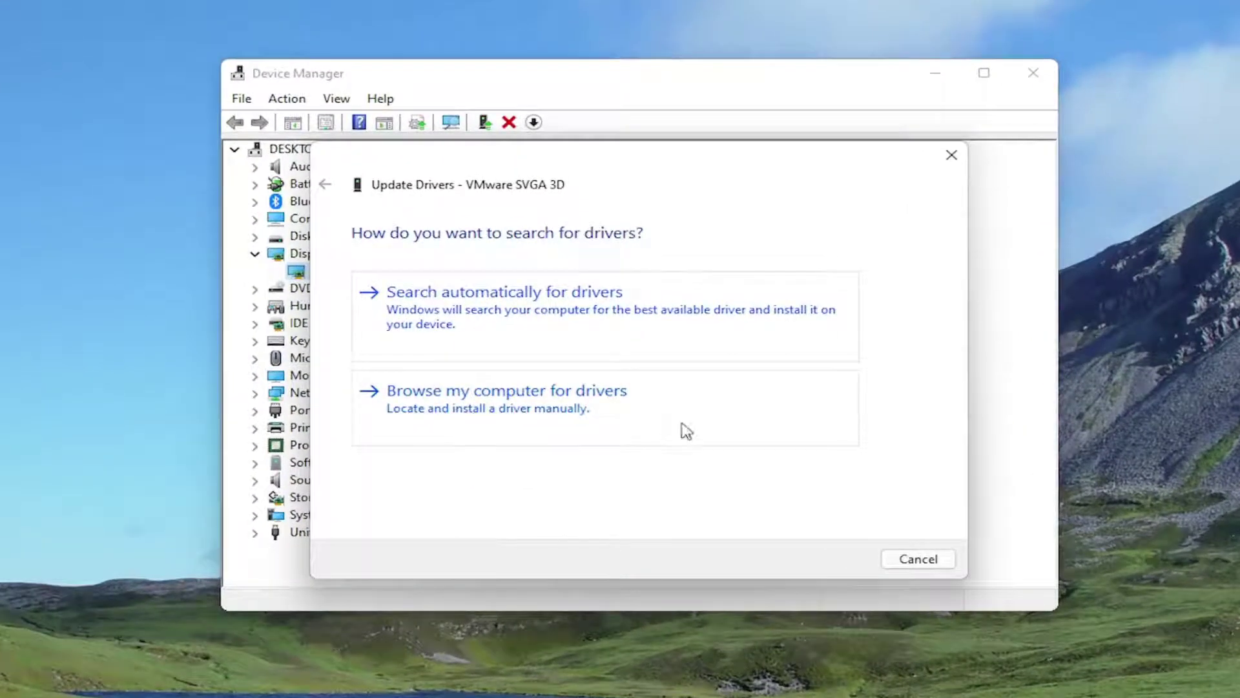
Step: Reinstall VMware SVGA 3D by picking it from the computer's available drivers list
left_click(576, 418)
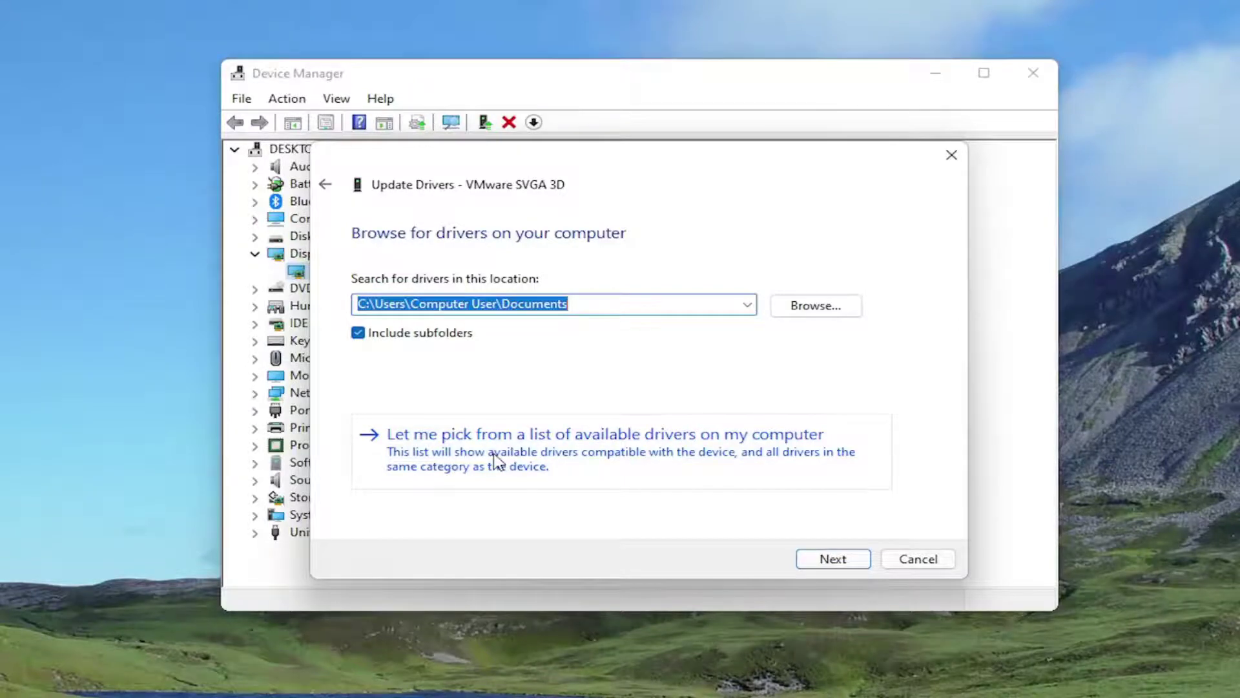
left_click(535, 463)
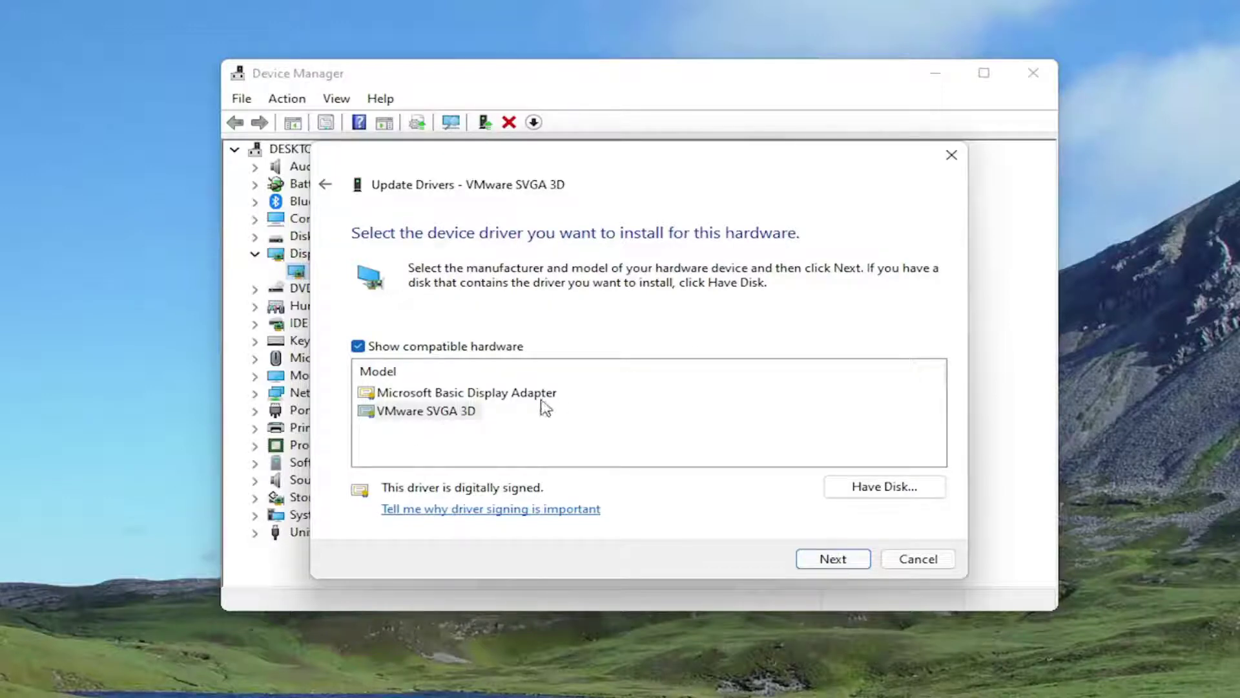
left_click(823, 560)
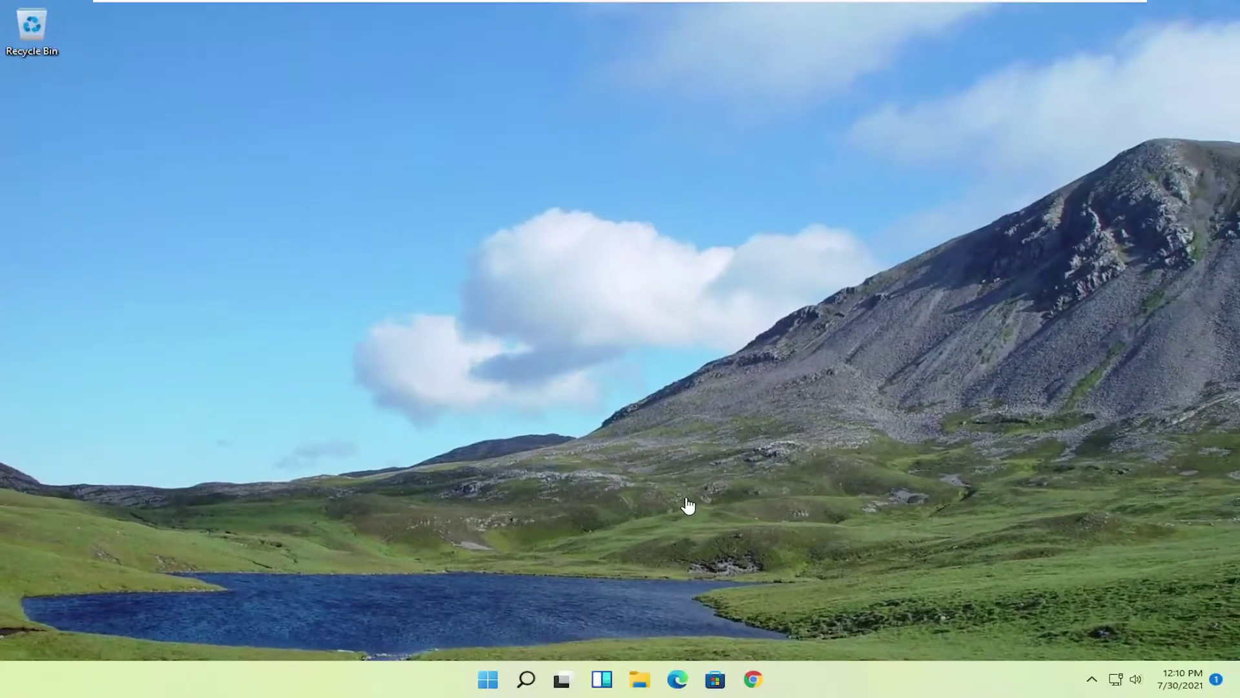
Step: Open Apps & features from search and view the installed apps list
left_click(527, 681)
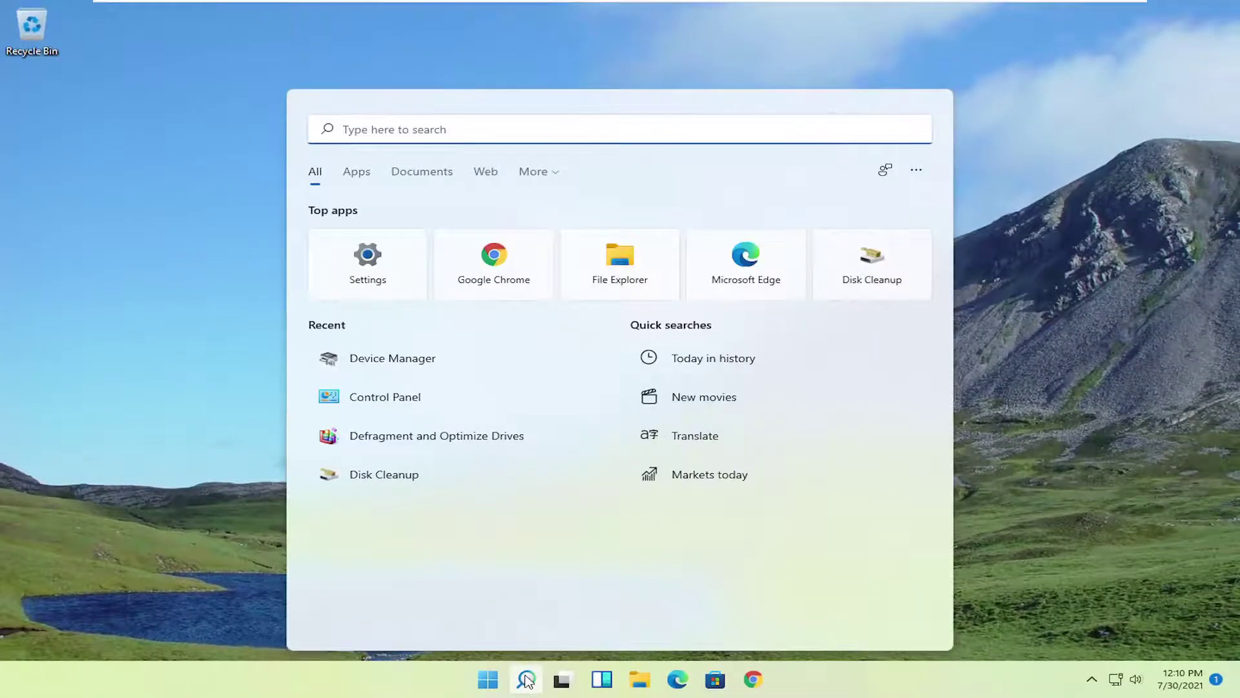
type("apps and")
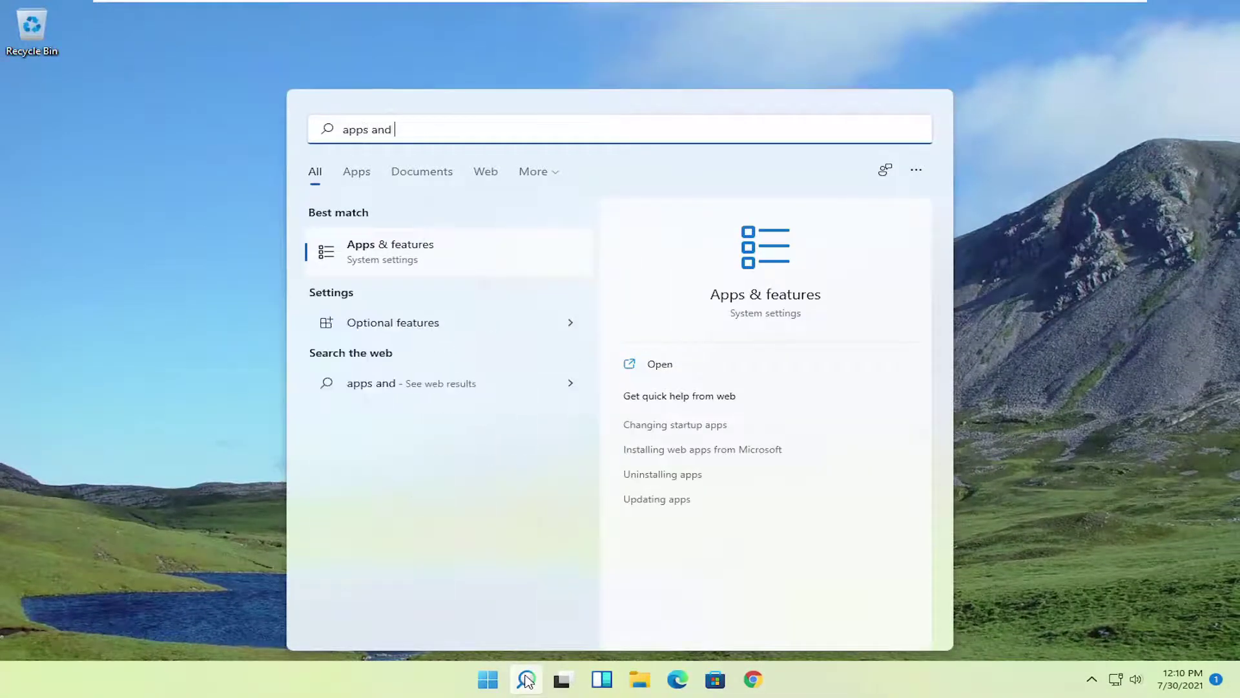
left_click(435, 258)
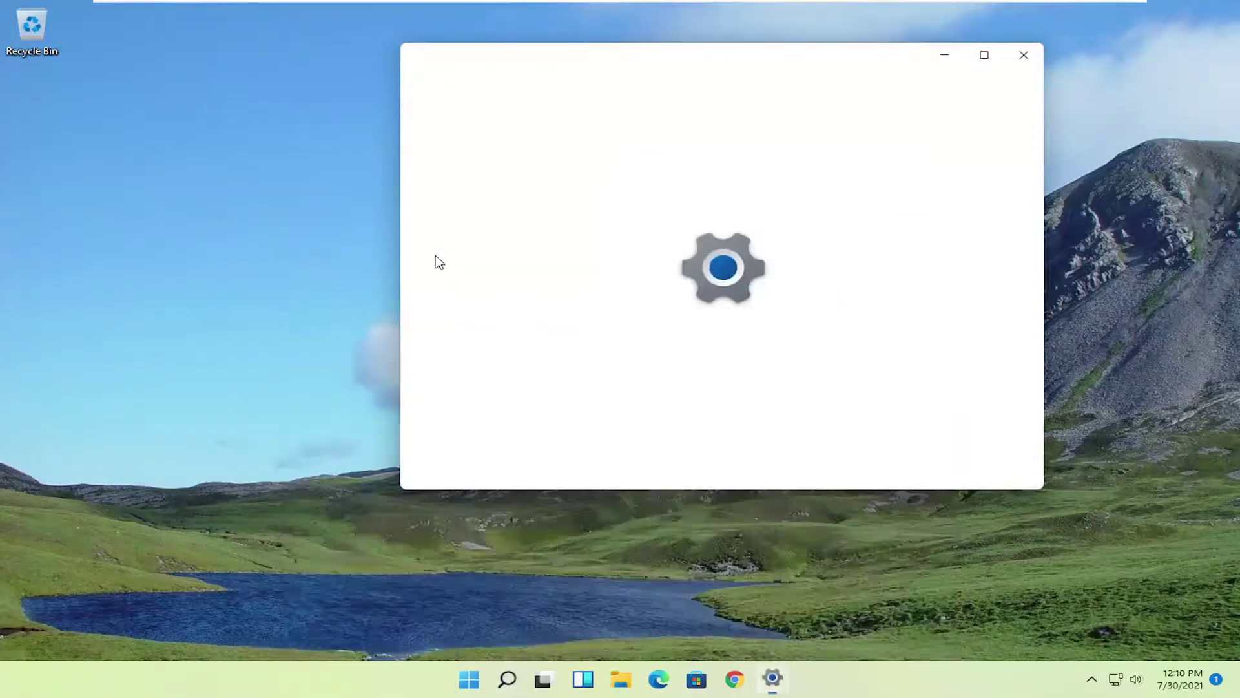
left_click_drag(515, 61, 446, 107)
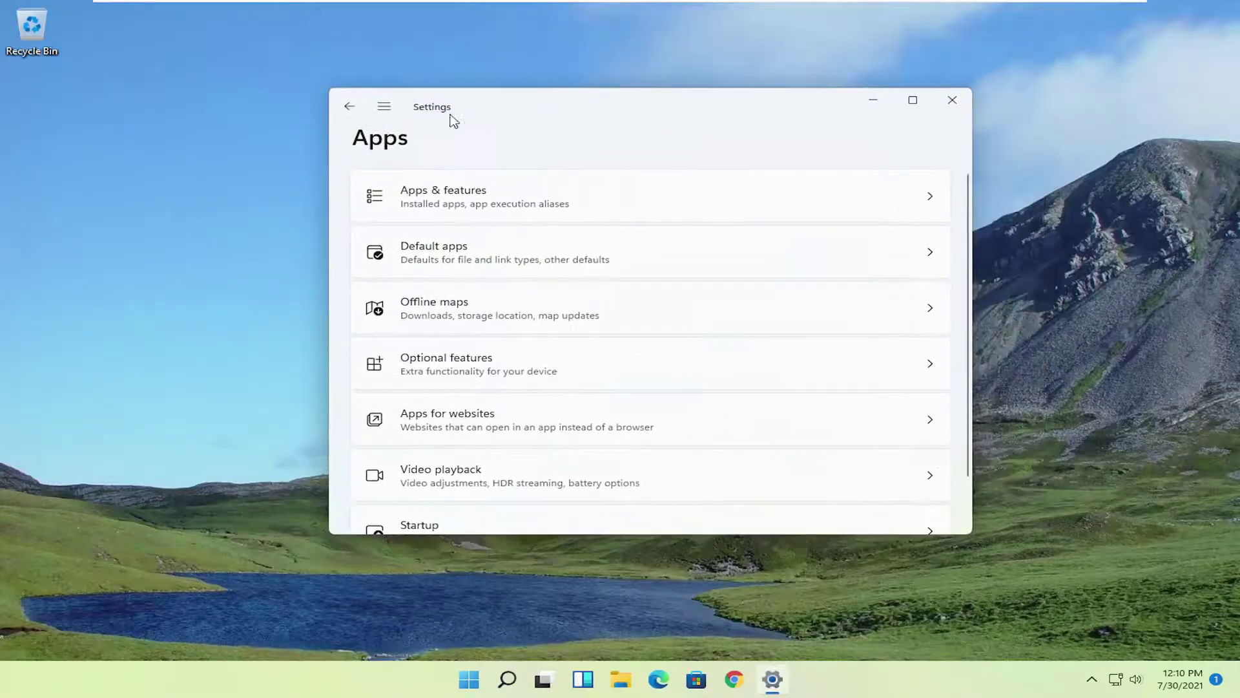
left_click(423, 200)
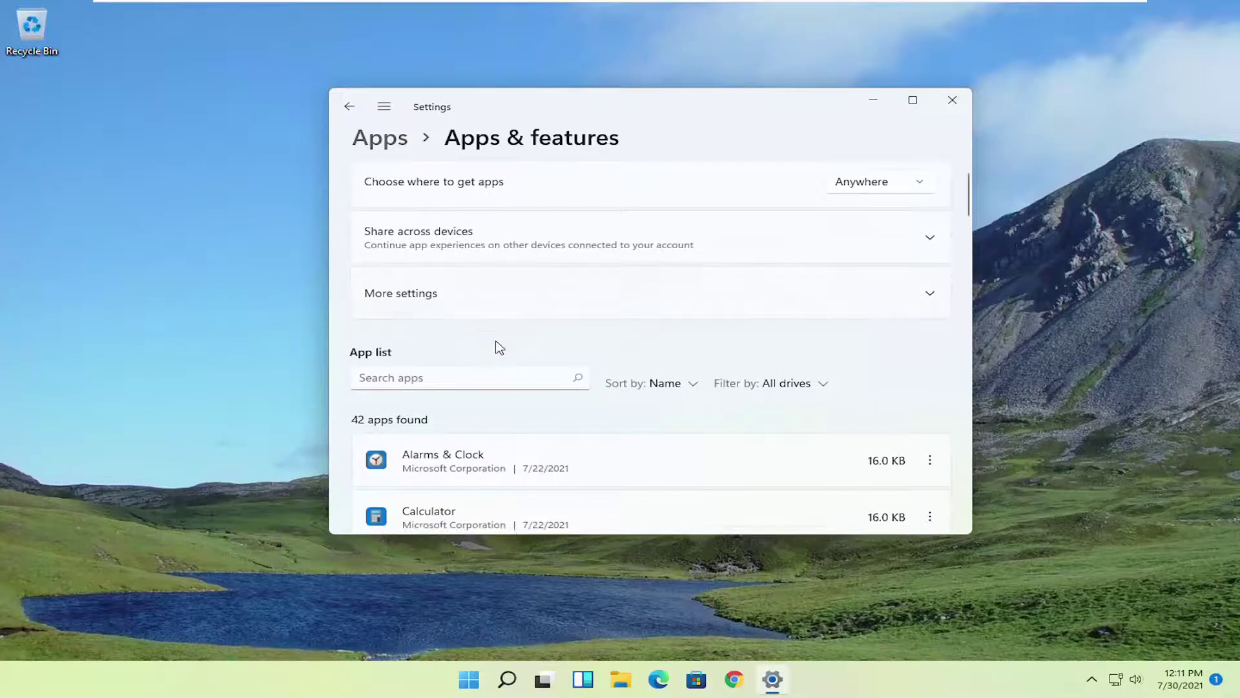
scroll(496, 346, "down", 2)
scroll(491, 362, "down", 2)
scroll(606, 346, "down", 1)
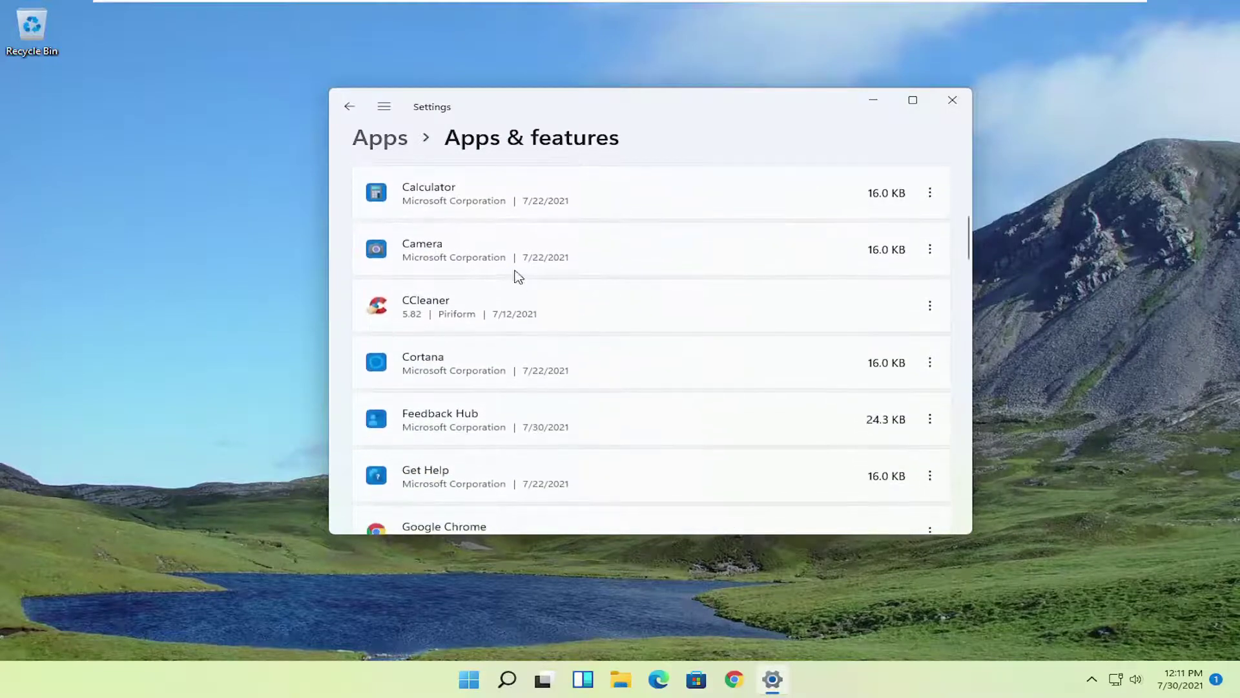
scroll(509, 398, "down", 1)
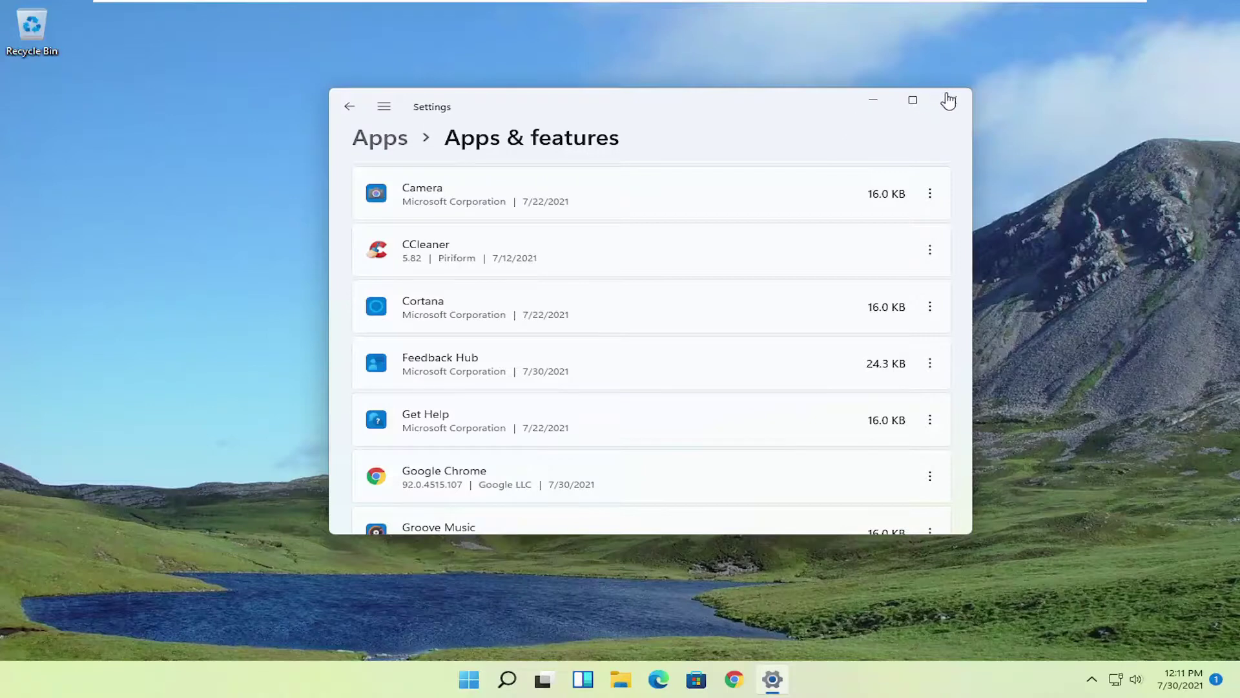
left_click(947, 99)
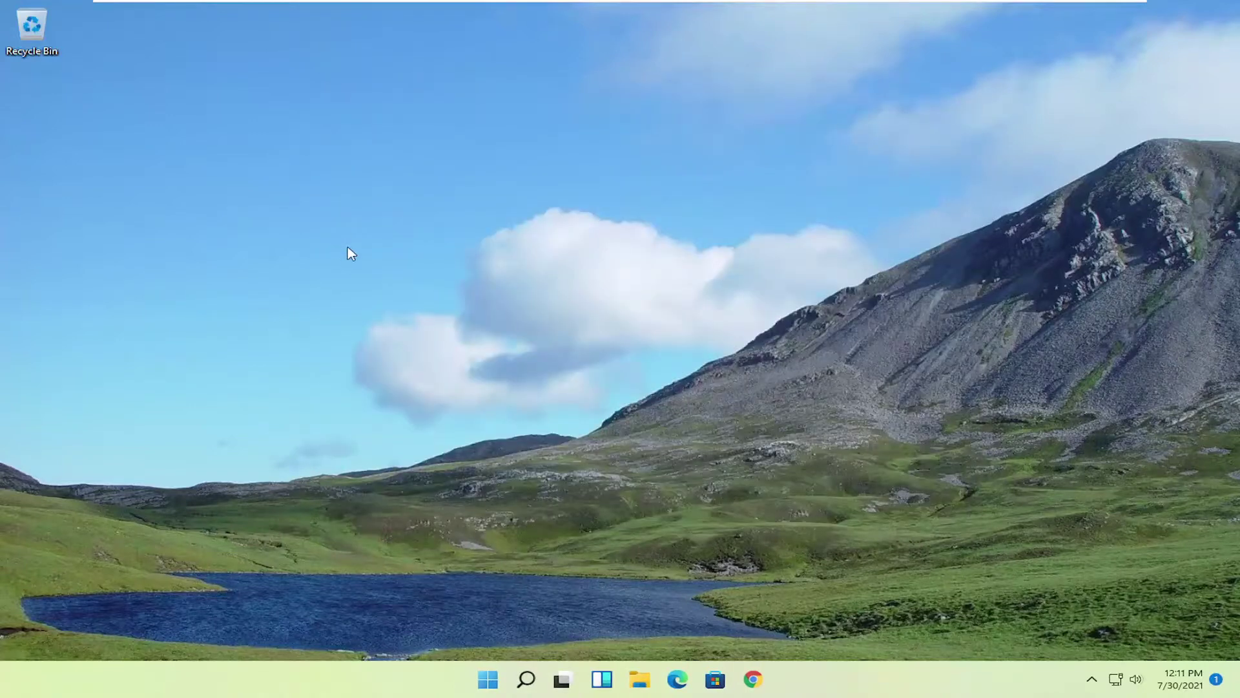